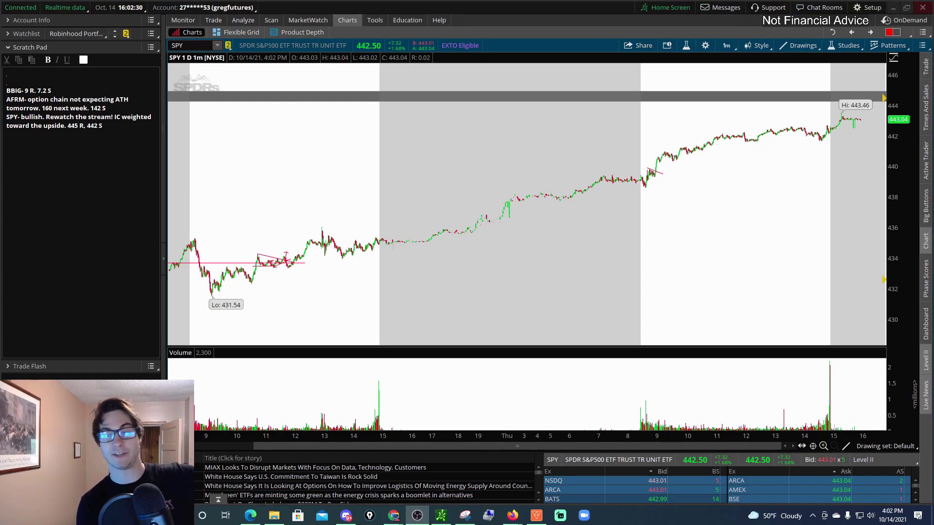
Step: Select the chart's symbol box to replace SPY with BBIG
{"action": "left_click", "coordinate": [182, 45]}
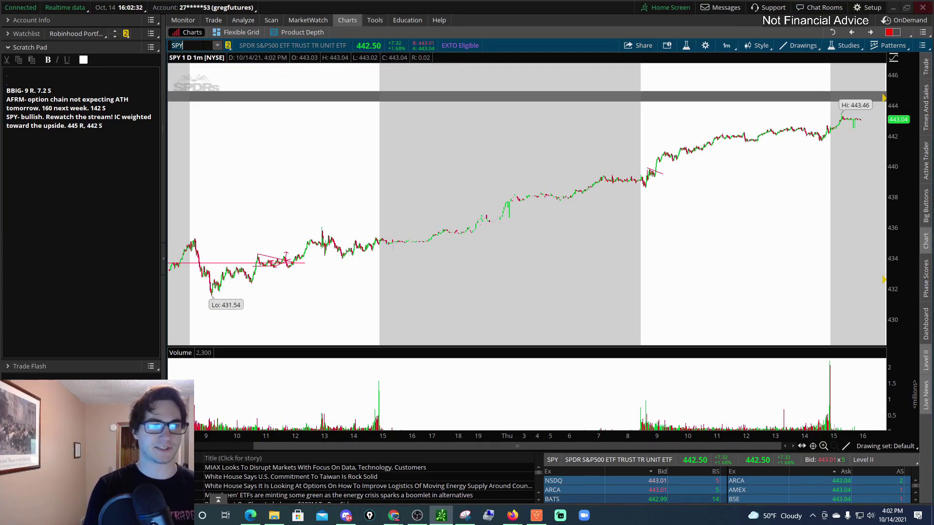
{"action": "type", "text": "BBIG"}
Step: Load the BBIG chart and resize its upper resistance zone rectangle
{"action": "key", "text": "Return"}
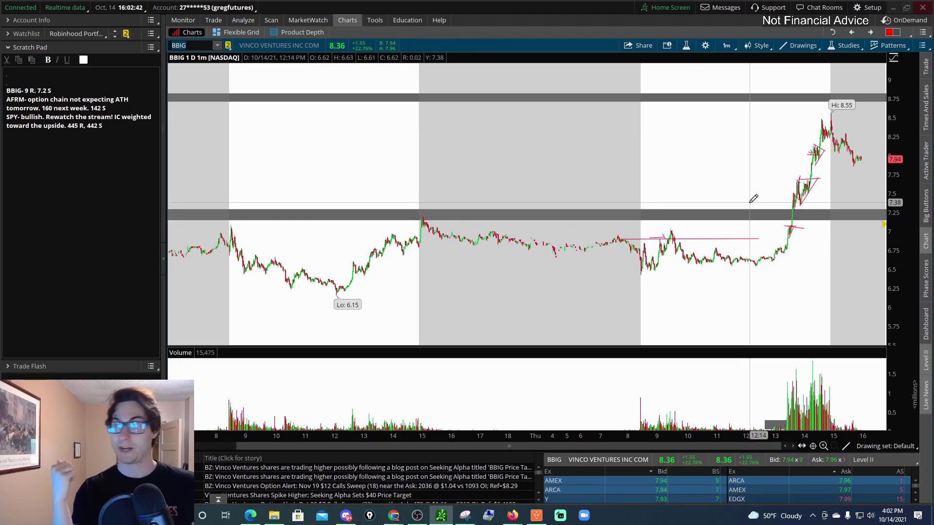
{"action": "scroll", "coordinate": [753, 199], "scroll_direction": "up", "scroll_amount": 5}
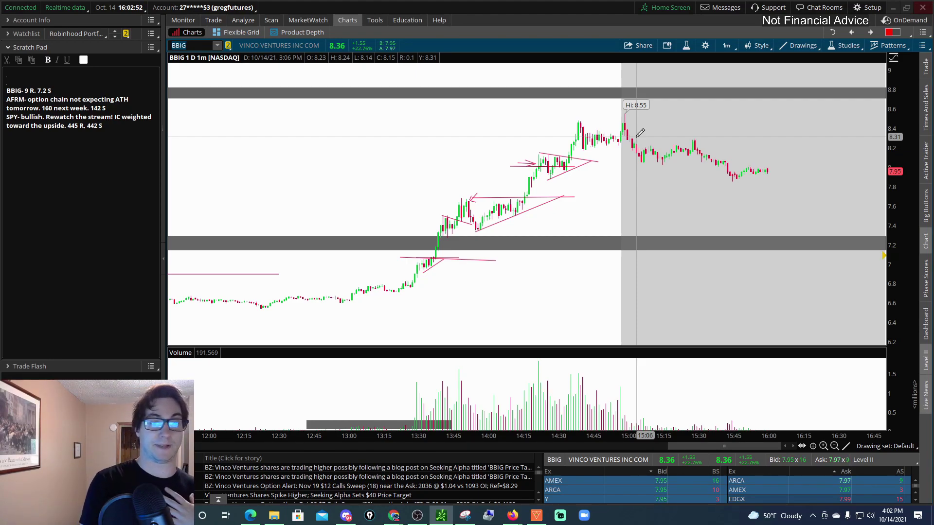
{"action": "scroll", "coordinate": [671, 124], "scroll_direction": "down", "scroll_amount": 3}
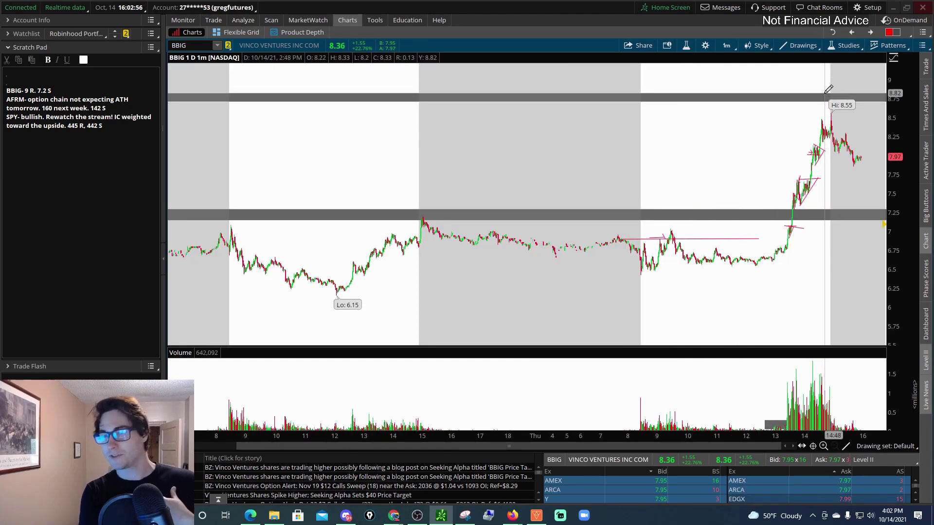
{"action": "left_click_drag", "start_coordinate": [829, 90], "coordinate": [836, 204]}
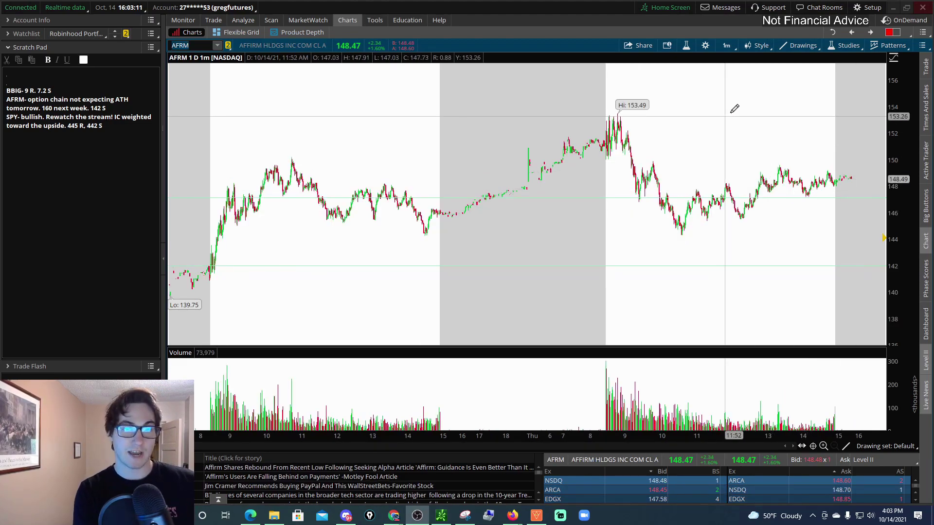
Step: Set AFRM to 1Y:1D candles and check its 15 and 22 Oct option chain
{"action": "left_click", "coordinate": [726, 46]}
{"action": "left_click", "coordinate": [681, 166]}
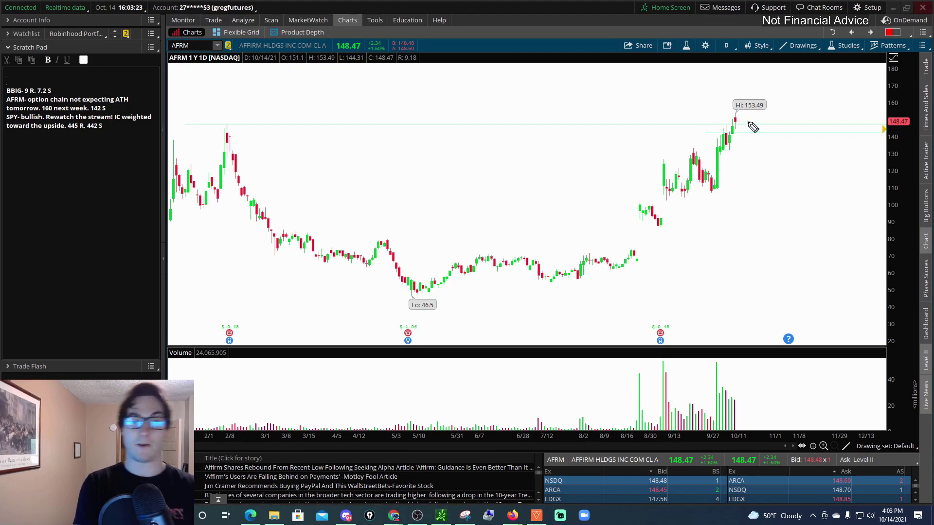
{"action": "left_click", "coordinate": [213, 20]}
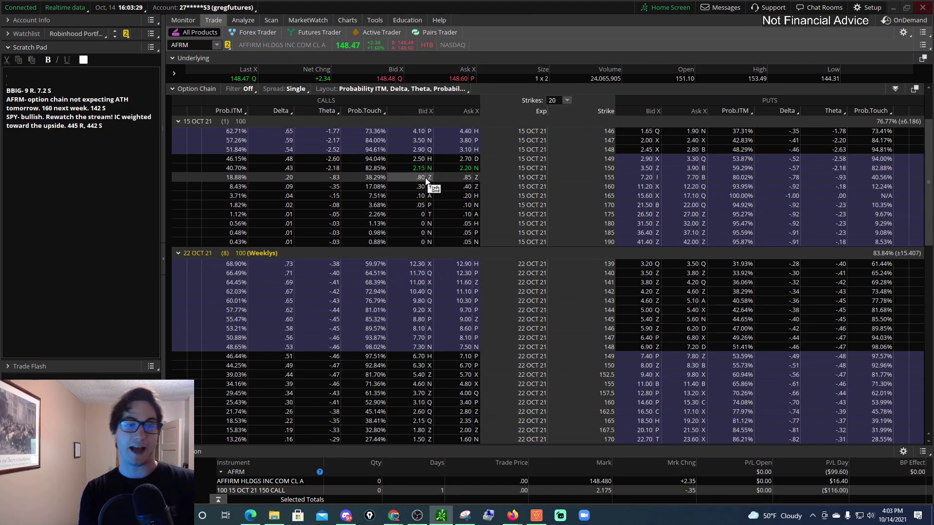
{"action": "left_click", "coordinate": [344, 20]}
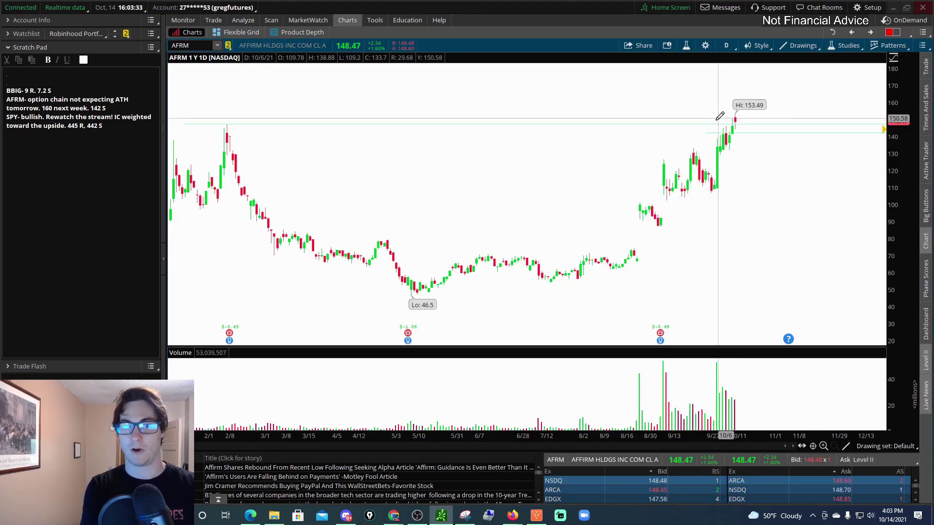
Step: Mark a price level near 142 on AFRM, sketch and erase a 160 target, load SPY
{"action": "left_click", "coordinate": [743, 129]}
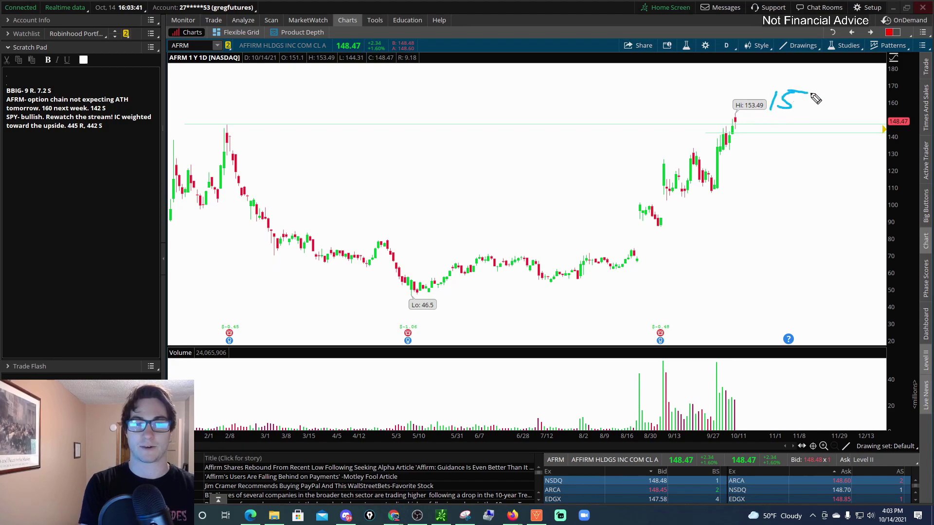
{"action": "left_click_drag", "start_coordinate": [844, 94], "coordinate": [839, 111]}
{"action": "left_click_drag", "start_coordinate": [861, 97], "coordinate": [862, 111]}
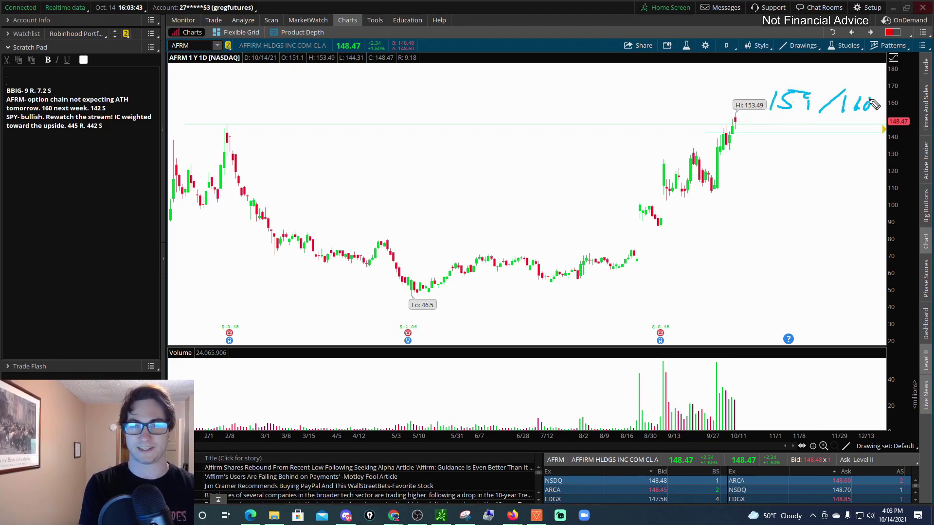
{"action": "key", "text": "Escape"}
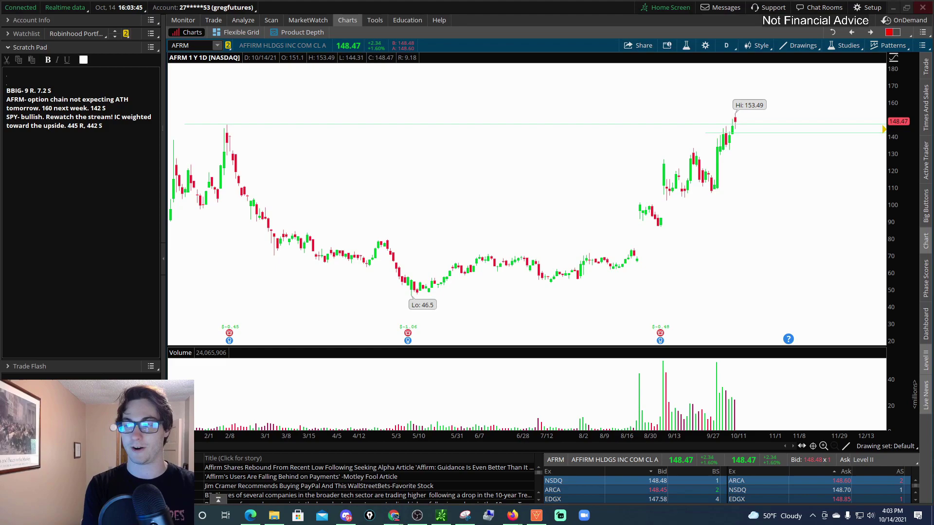
{"action": "type", "text": "SPY"}
{"action": "key", "text": "Return"}
{"action": "mouse_move", "coordinate": [650, 121]}
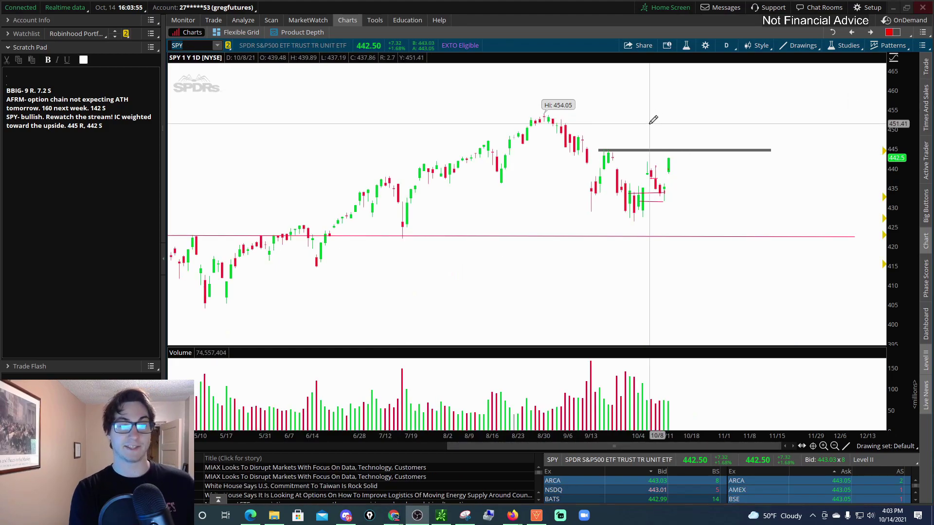
{"action": "scroll", "coordinate": [730, 146], "scroll_direction": "up", "scroll_amount": 2}
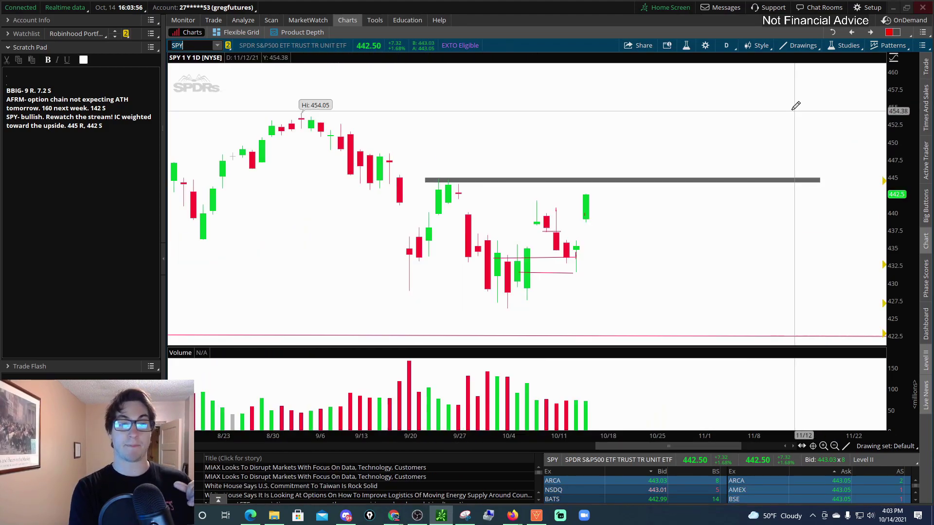
Step: Choose the 1D:1m time frame to show SPY's one-minute candles
{"action": "left_click", "coordinate": [730, 45]}
{"action": "left_click", "coordinate": [700, 95]}
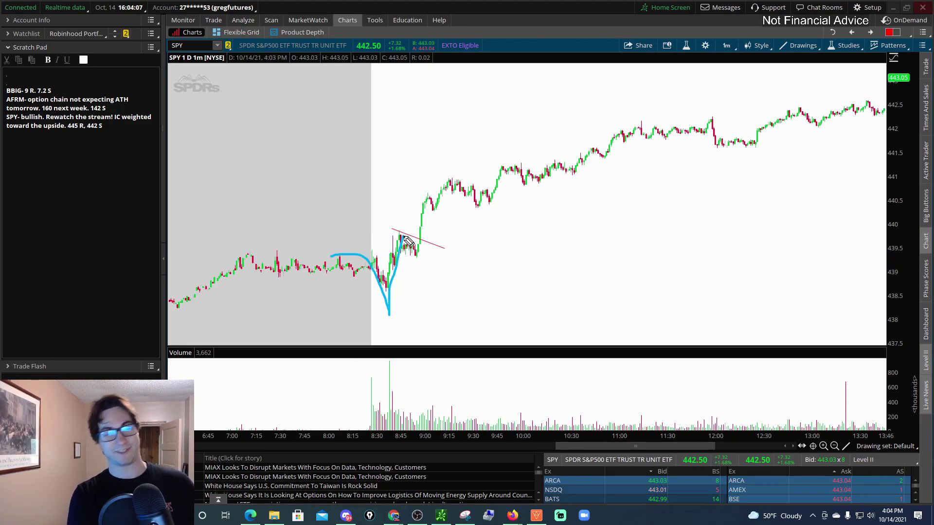
{"action": "left_click_drag", "start_coordinate": [394, 255], "coordinate": [527, 252]}
{"action": "left_click_drag", "start_coordinate": [391, 291], "coordinate": [566, 307]}
{"action": "left_click_drag", "start_coordinate": [483, 305], "coordinate": [653, 274]}
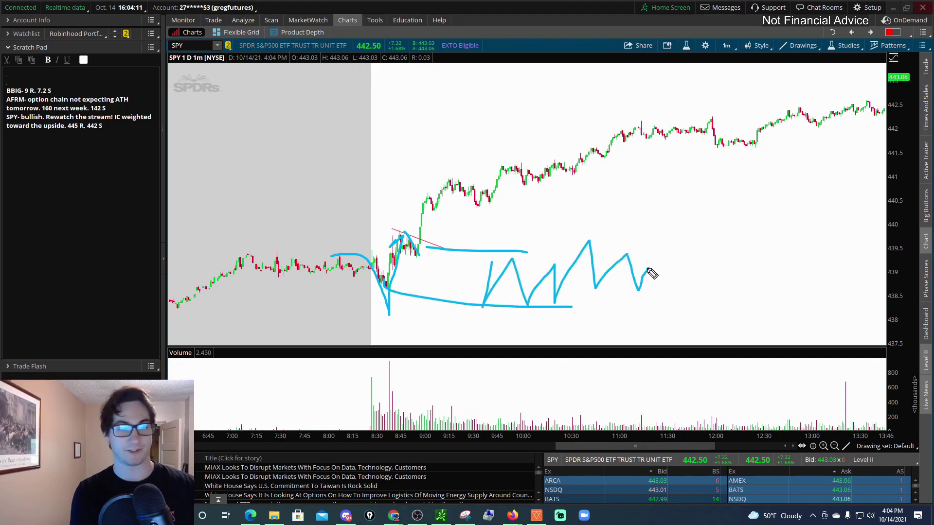
{"action": "key", "text": "Escape"}
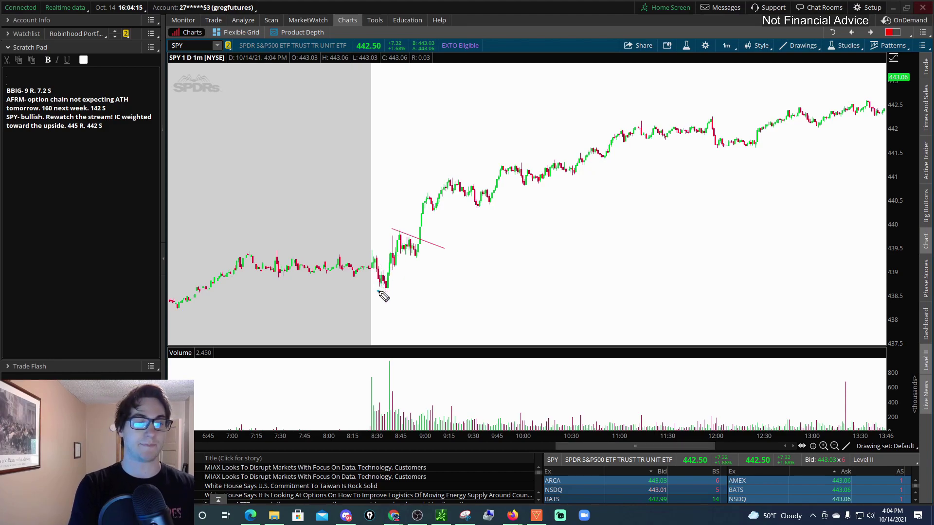
{"action": "left_click_drag", "start_coordinate": [380, 294], "coordinate": [398, 243]}
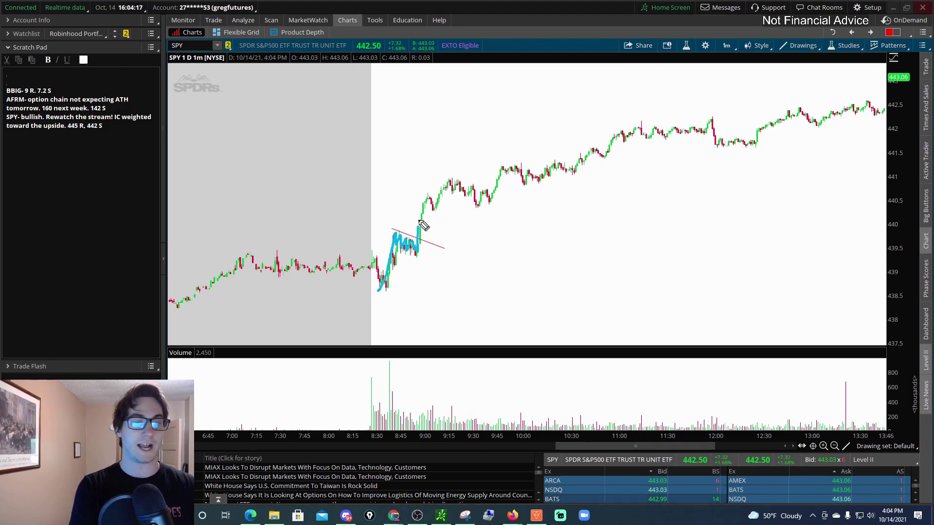
{"action": "left_click_drag", "start_coordinate": [431, 239], "coordinate": [438, 236]}
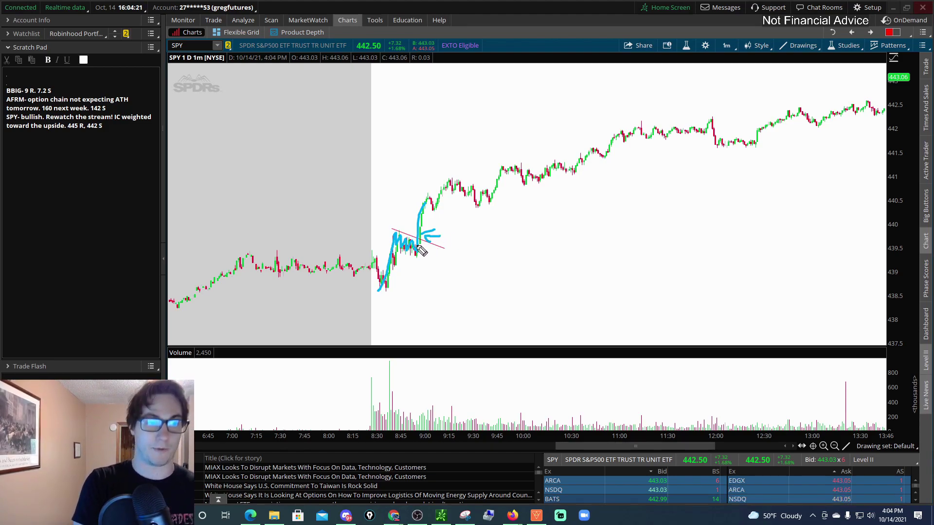
{"action": "mouse_move", "coordinate": [432, 201]}
{"action": "left_mouse_down"}
{"action": "mouse_move", "coordinate": [593, 147]}
{"action": "mouse_move", "coordinate": [864, 113]}
{"action": "left_mouse_up"}
{"action": "key", "text": "Escape"}
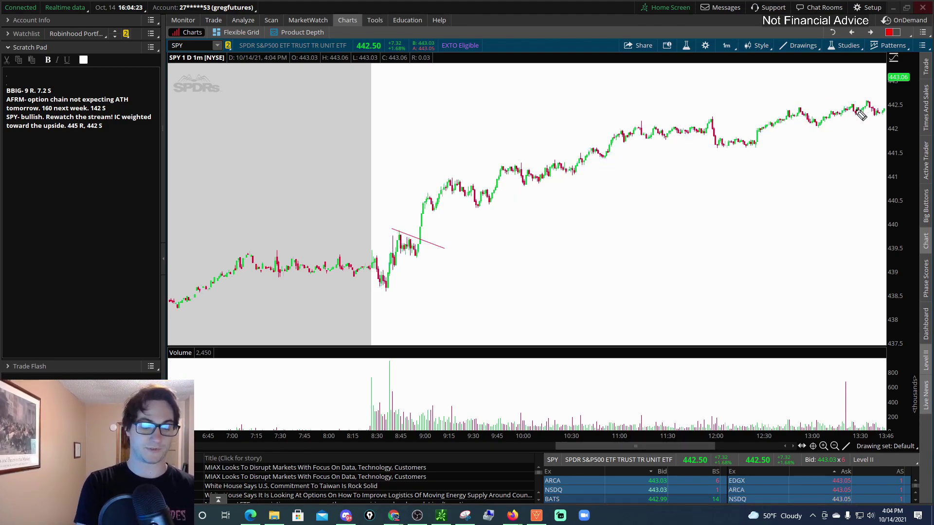
{"action": "scroll", "coordinate": [813, 161], "scroll_direction": "down", "scroll_amount": 3}
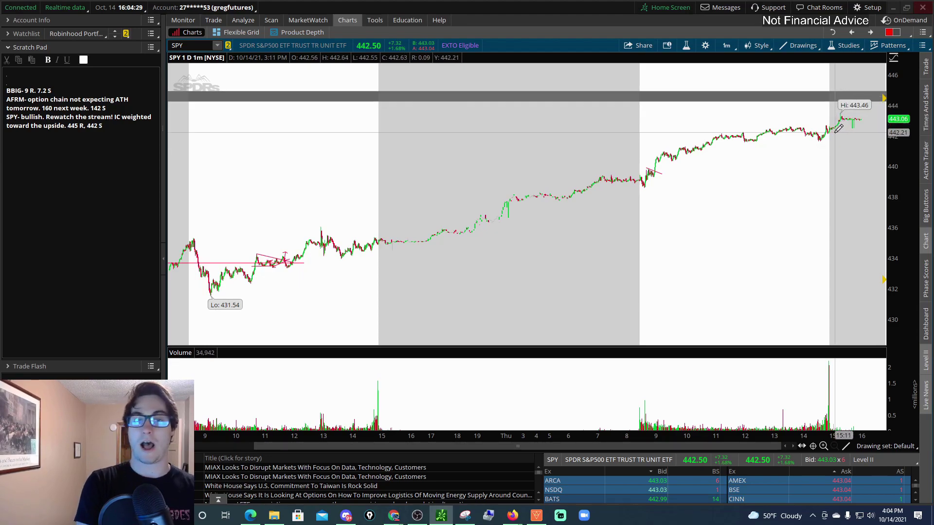
Step: Measure SPY's recent move, switch to daily candles, and draw a level from the 9/23 high
{"action": "left_click", "coordinate": [697, 135]}
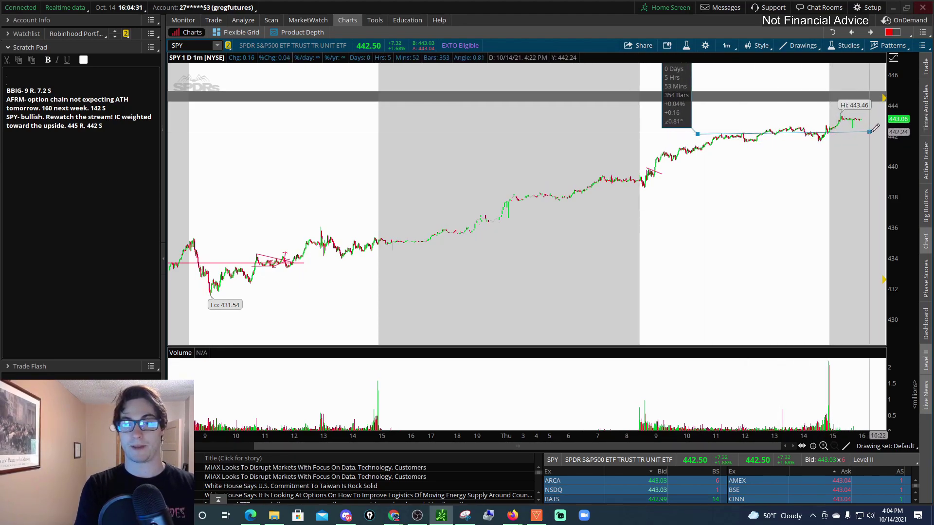
{"action": "left_click", "coordinate": [726, 46]}
{"action": "left_click", "coordinate": [707, 166]}
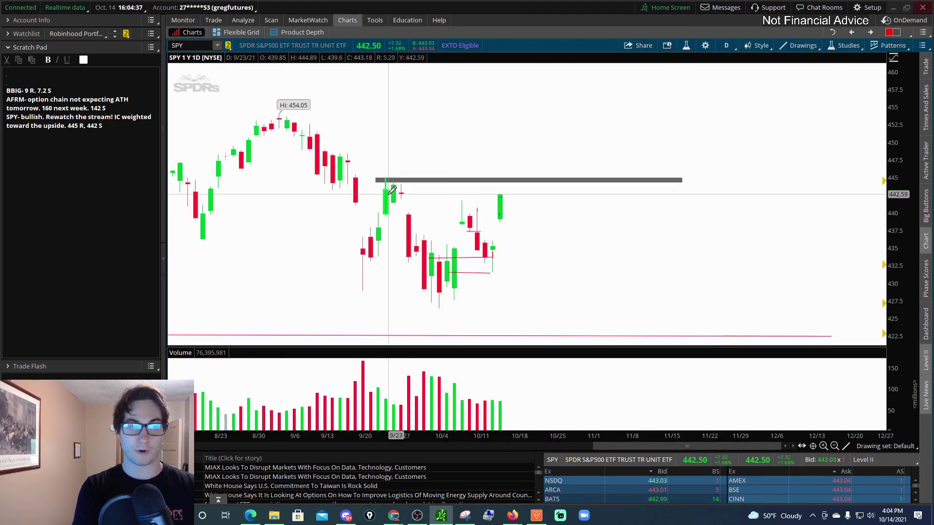
{"action": "left_click_drag", "start_coordinate": [390, 194], "coordinate": [603, 193]}
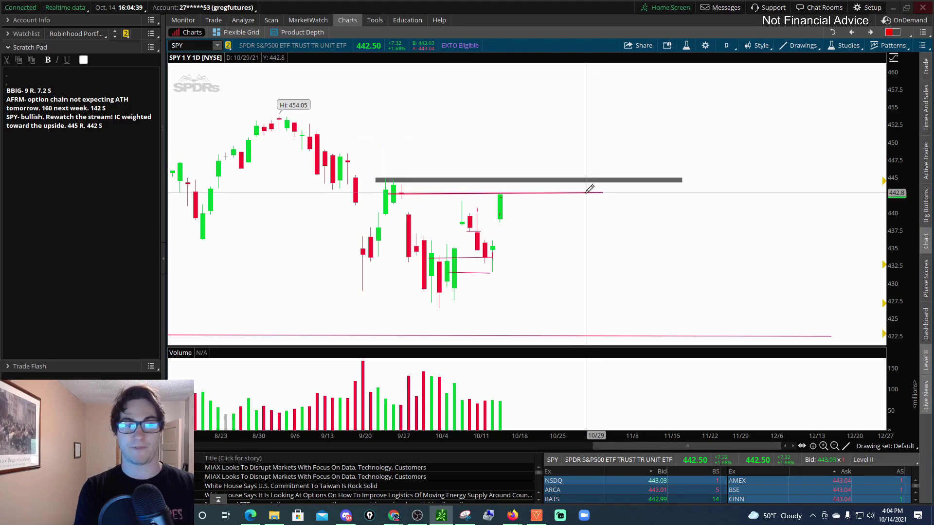
{"action": "key", "text": "alt+Tab"}
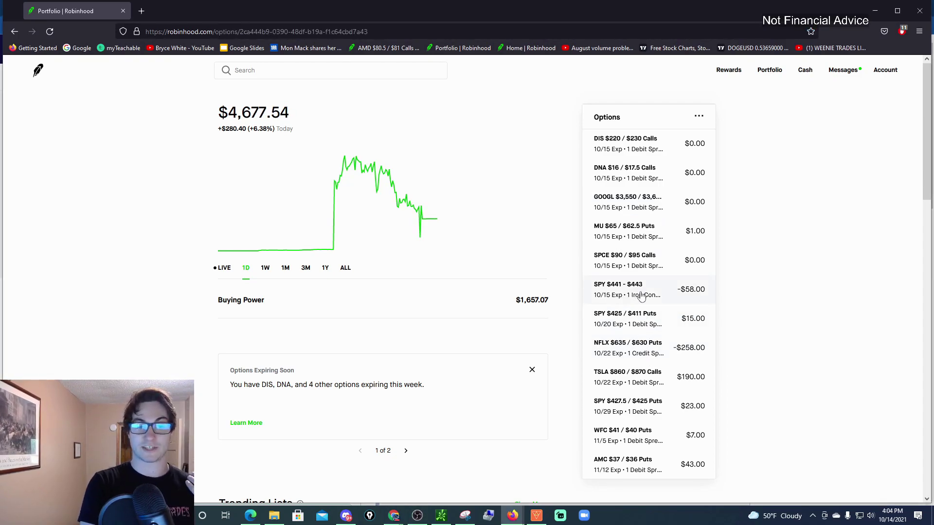
Step: Review the SPY $441 - $443 iron condor details, then open the NFLX $635/$630 Puts position
{"action": "left_click", "coordinate": [641, 295]}
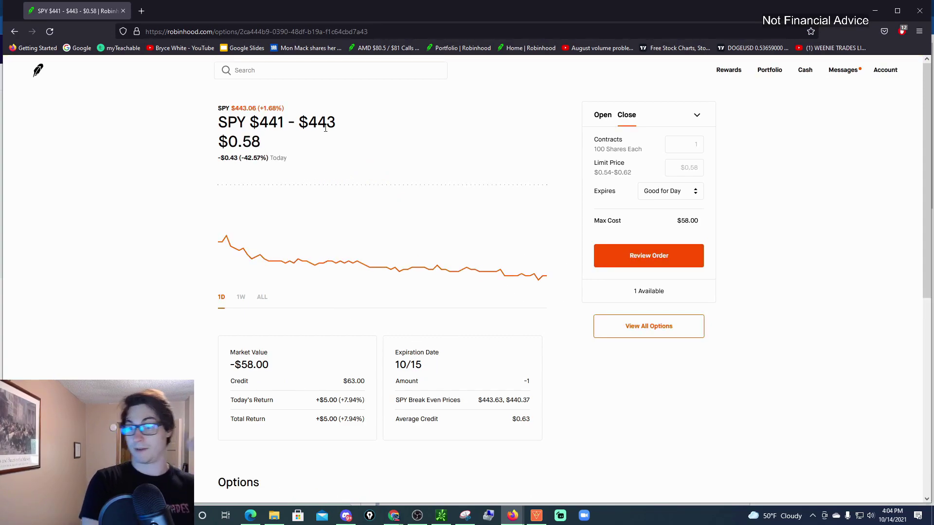
{"action": "scroll", "coordinate": [336, 141], "scroll_direction": "down", "scroll_amount": 5}
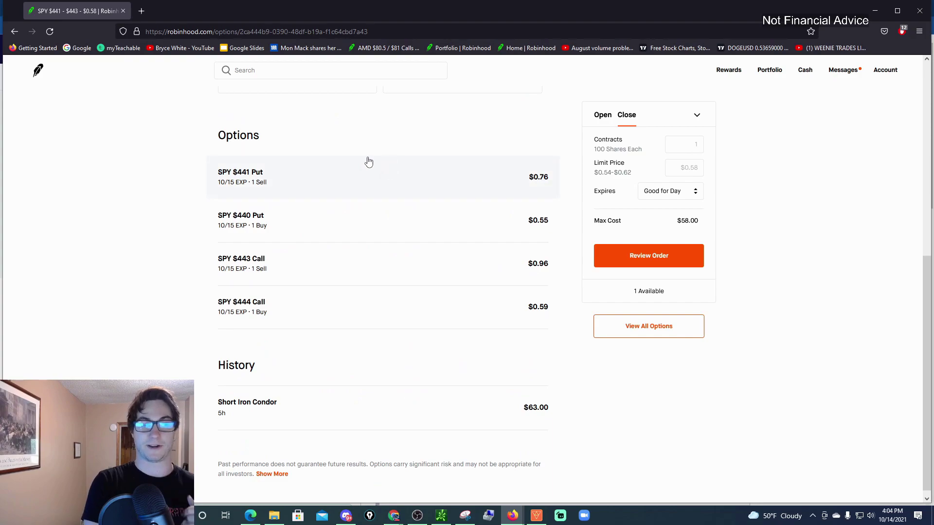
{"action": "scroll", "coordinate": [355, 197], "scroll_direction": "up", "scroll_amount": 3}
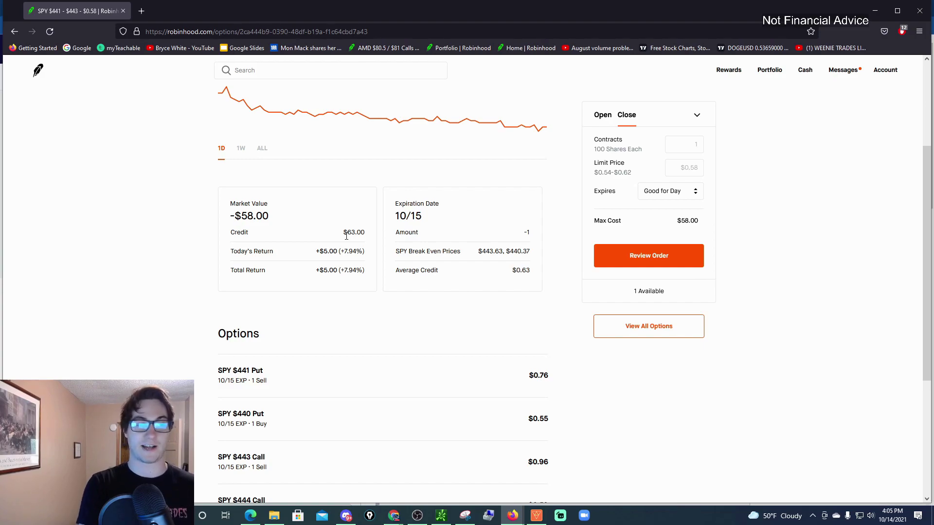
{"action": "scroll", "coordinate": [346, 236], "scroll_direction": "up", "scroll_amount": 2}
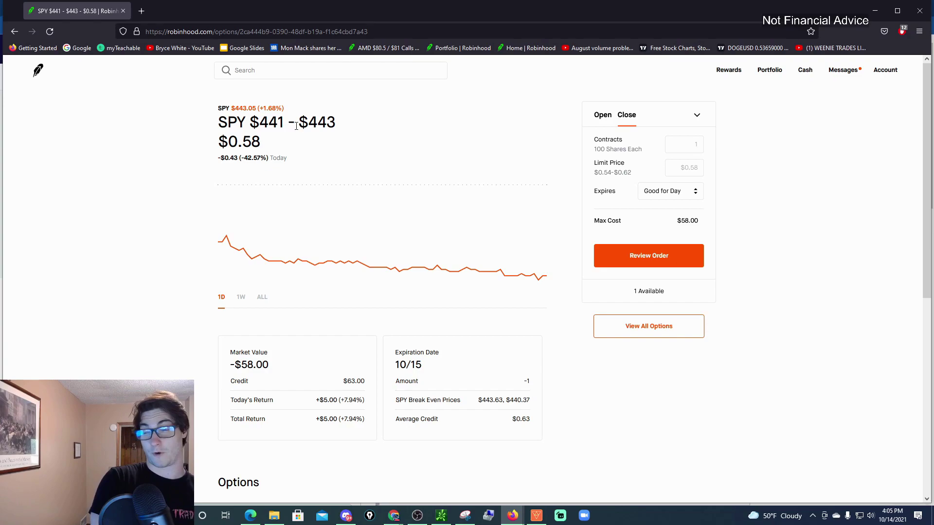
{"action": "right_click", "coordinate": [349, 392]}
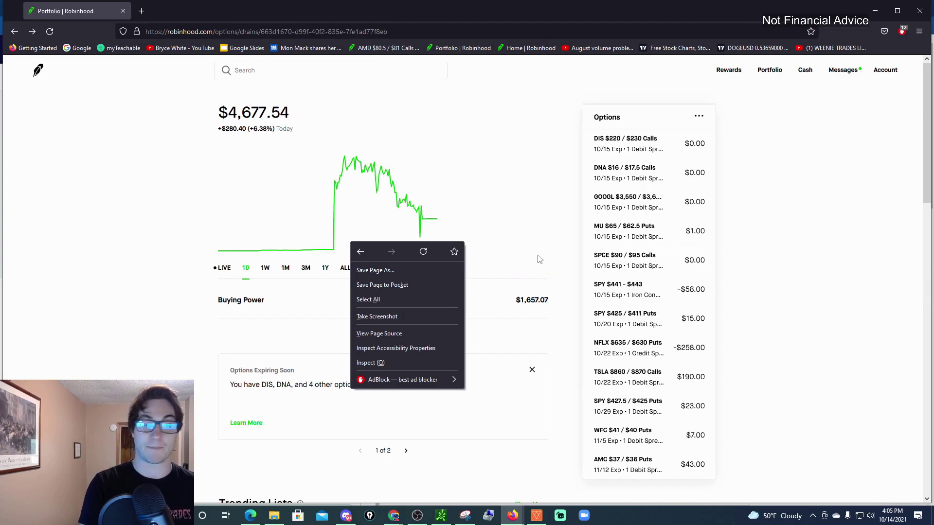
{"action": "left_click", "coordinate": [763, 70]}
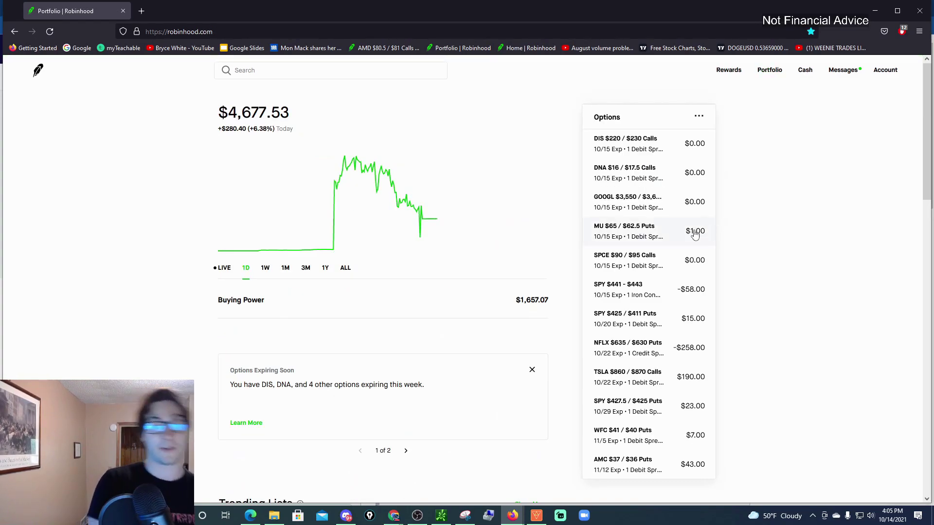
{"action": "scroll", "coordinate": [696, 234], "scroll_direction": "down", "scroll_amount": 4}
{"action": "scroll", "coordinate": [678, 256], "scroll_direction": "down", "scroll_amount": 5}
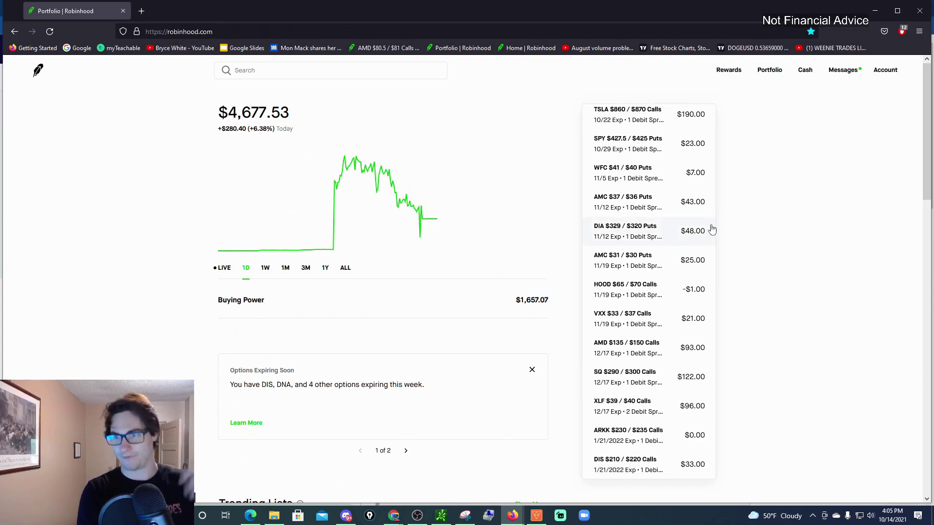
{"action": "scroll", "coordinate": [688, 248], "scroll_direction": "up", "scroll_amount": 3}
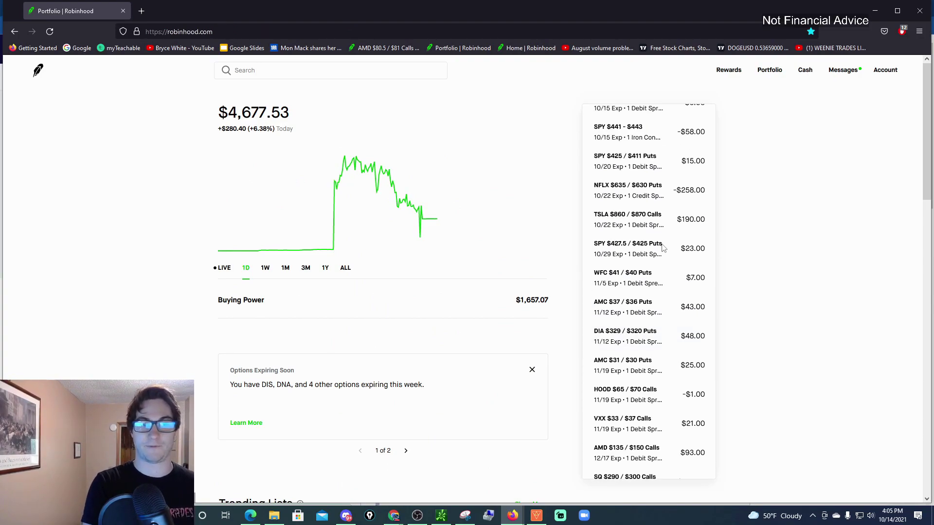
{"action": "left_click", "coordinate": [641, 194]}
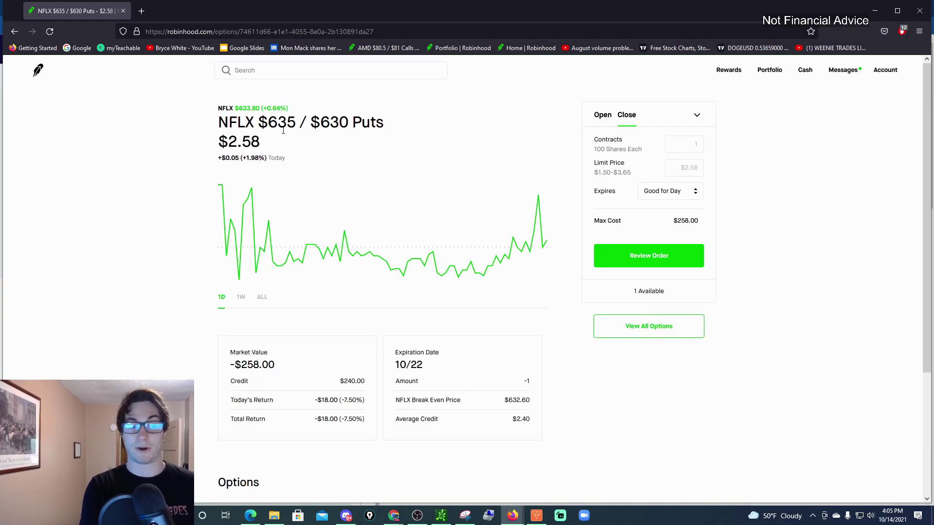
Step: Load NFLX's daily chart in thinkorswim, zoom into recent weeks, then return to Robinhood
{"action": "left_click", "coordinate": [440, 516]}
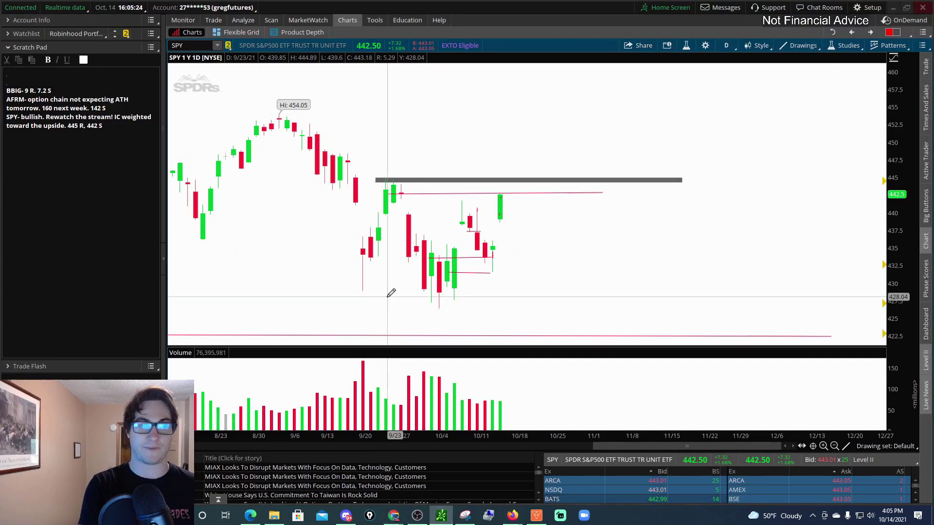
{"action": "type", "text": "NFLX"}
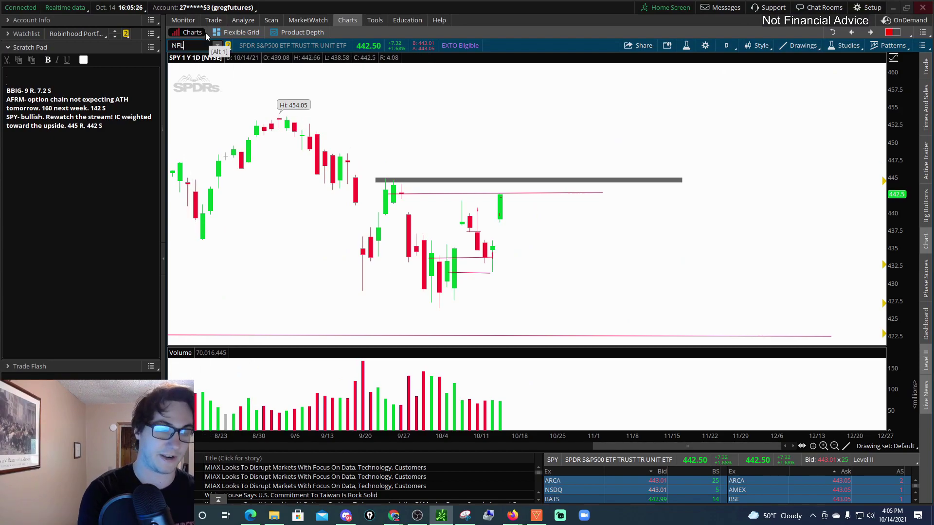
{"action": "key", "text": "Return"}
{"action": "left_click_drag", "start_coordinate": [882, 219], "coordinate": [670, 219]}
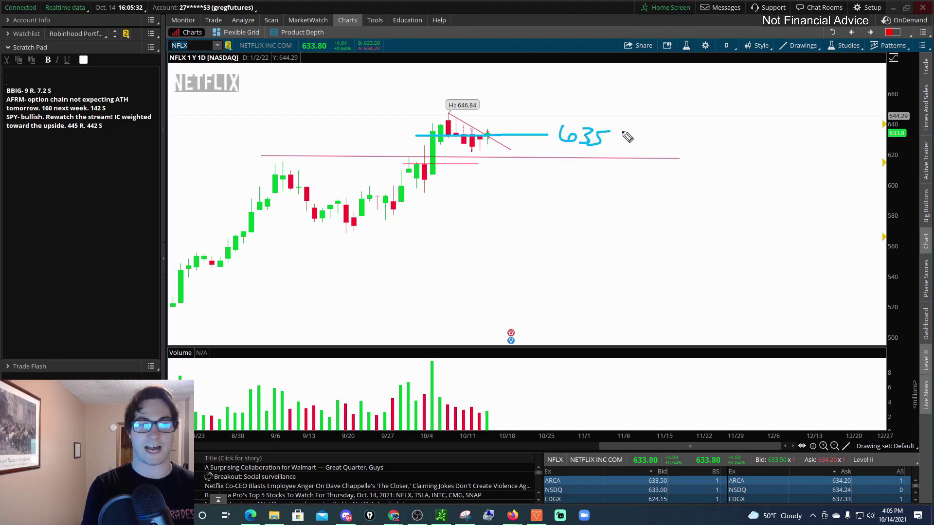
{"action": "key", "text": "Escape"}
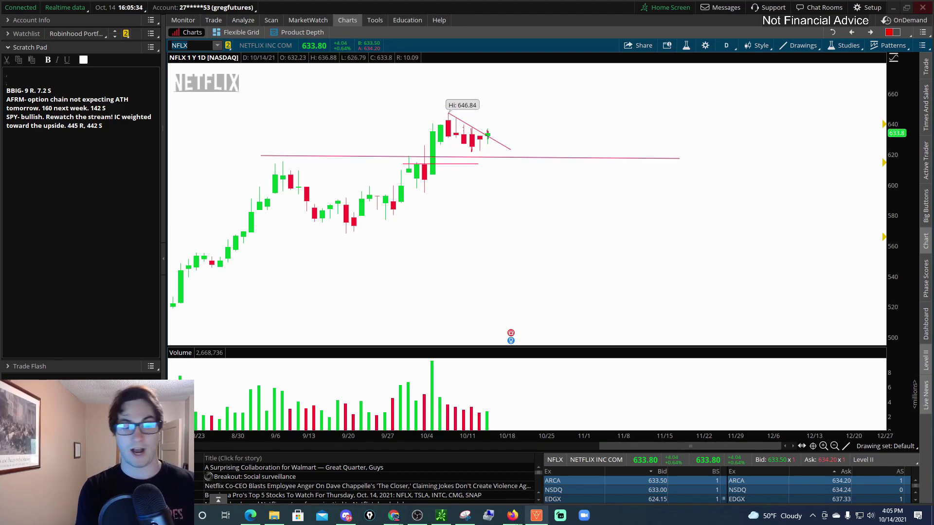
{"action": "left_click", "coordinate": [443, 520]}
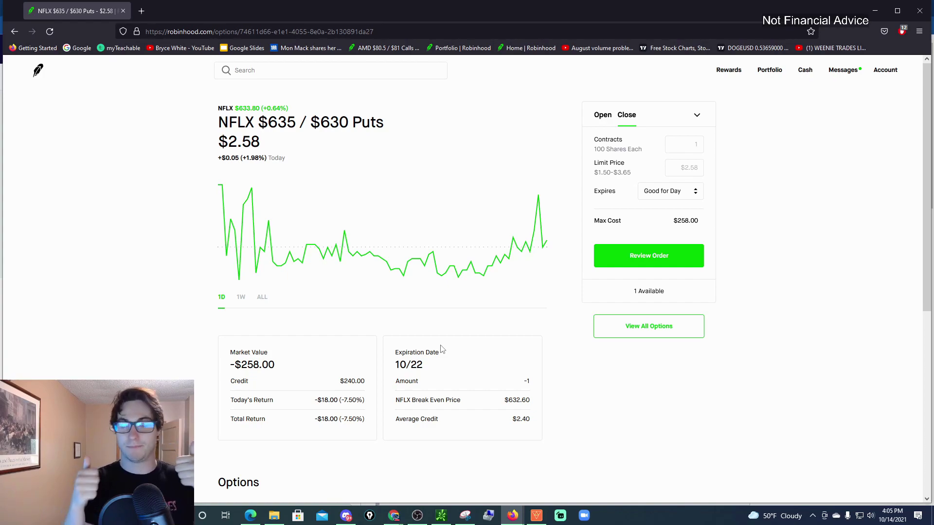
Step: Leave the NFLX puts page for Robinhood's Portfolio overview
{"action": "left_click", "coordinate": [775, 71]}
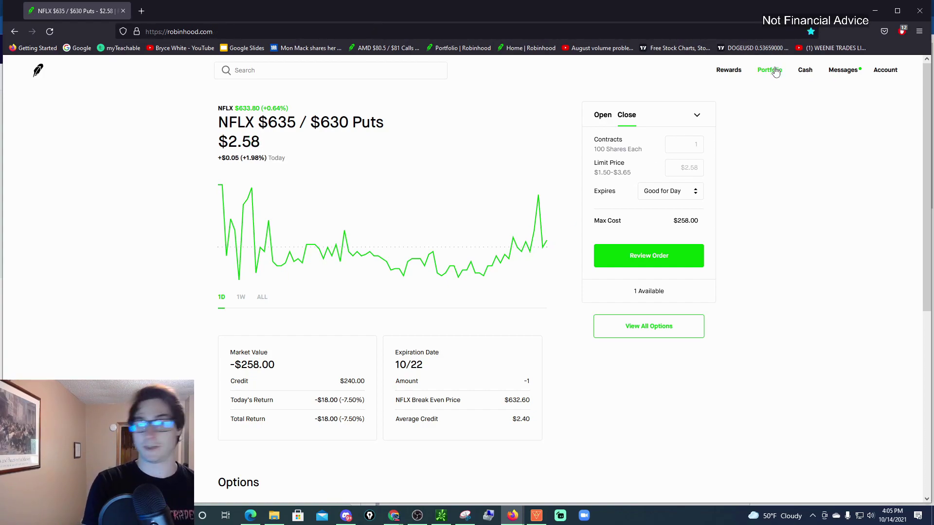